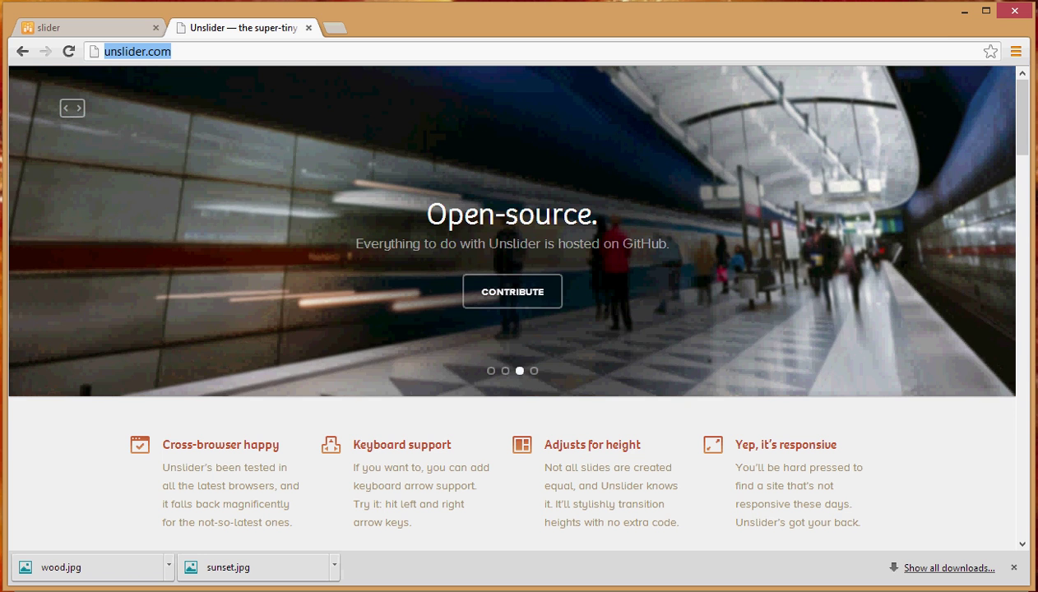
Switch to the SharePoint site, open the settings of the Slider list and review its columns and their types
click(97, 30)
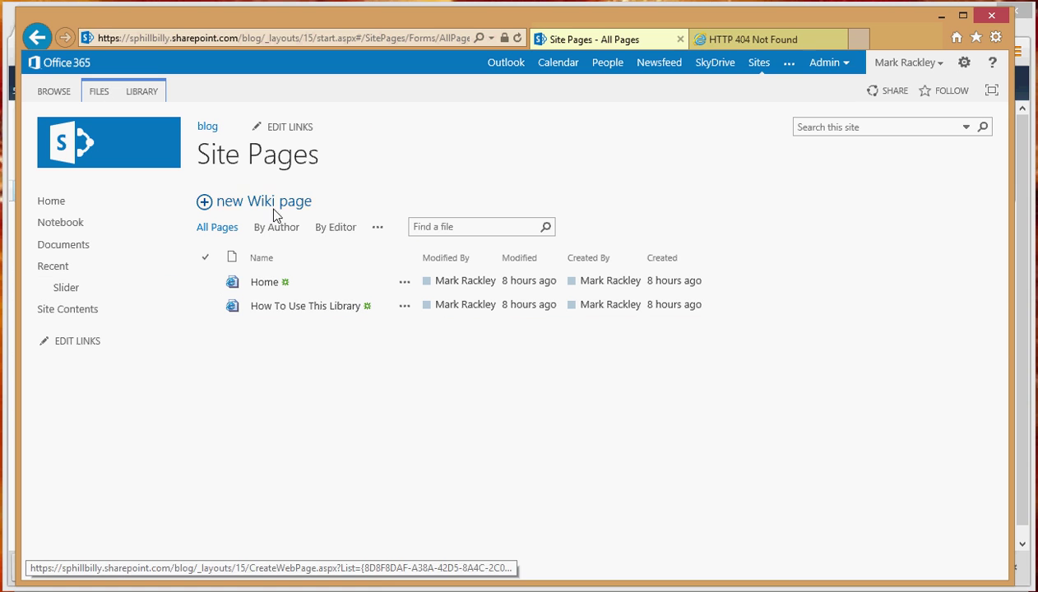
click(66, 288)
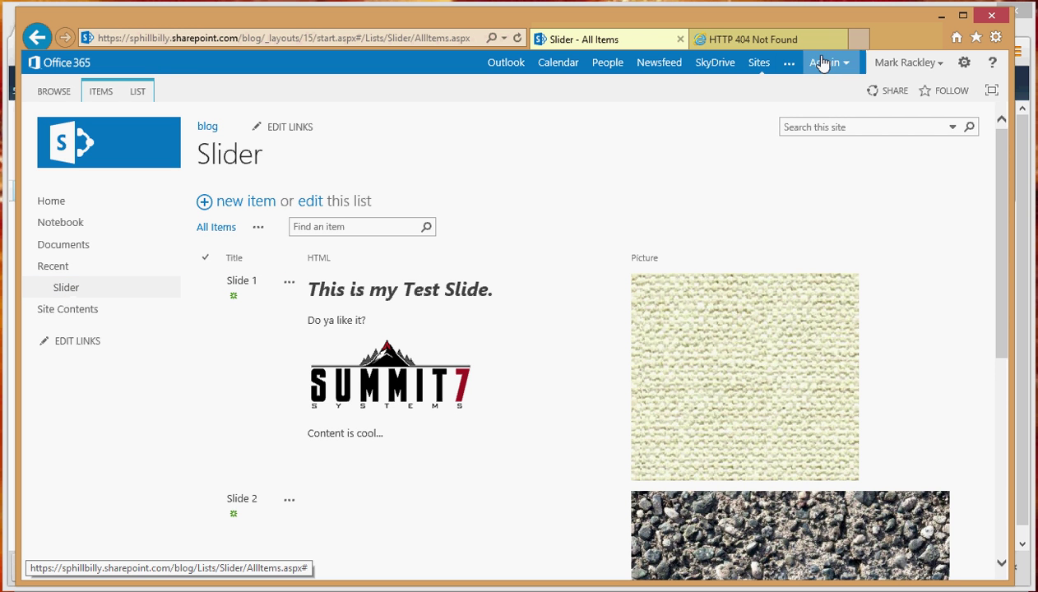
click(138, 92)
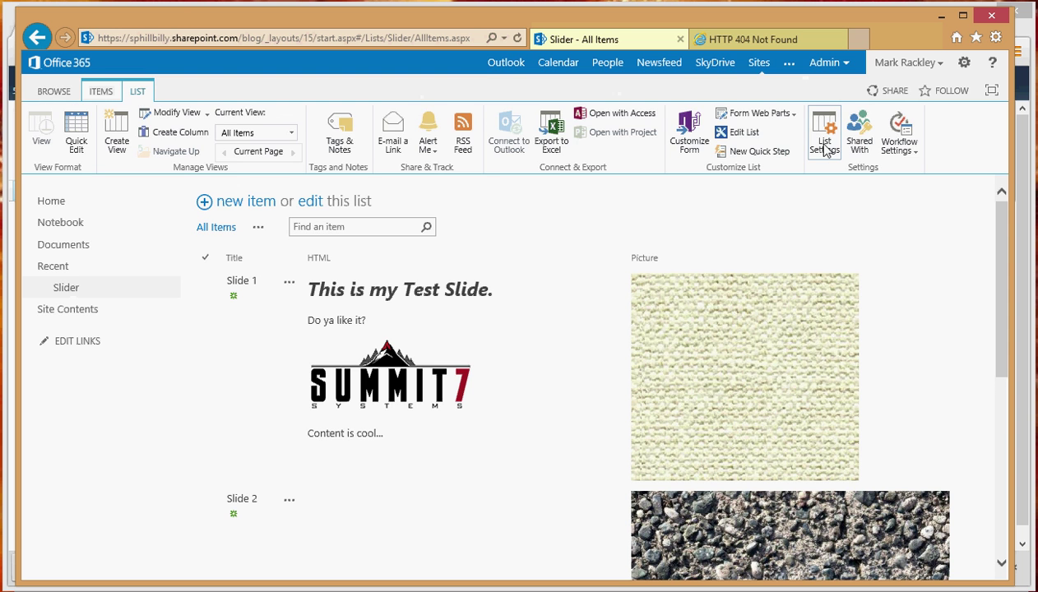
click(824, 144)
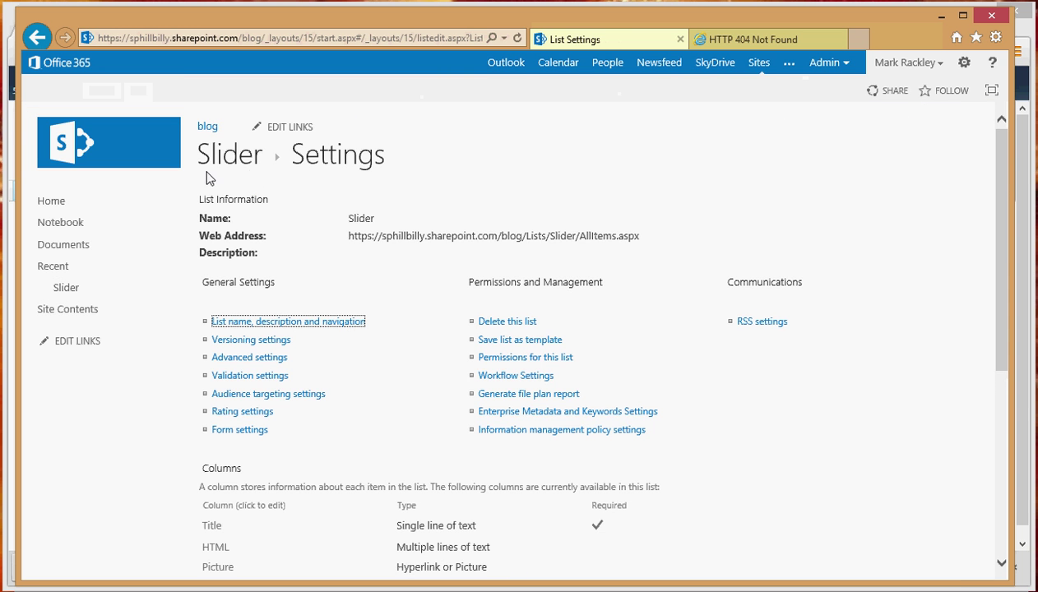
scroll(243, 405, down, 2)
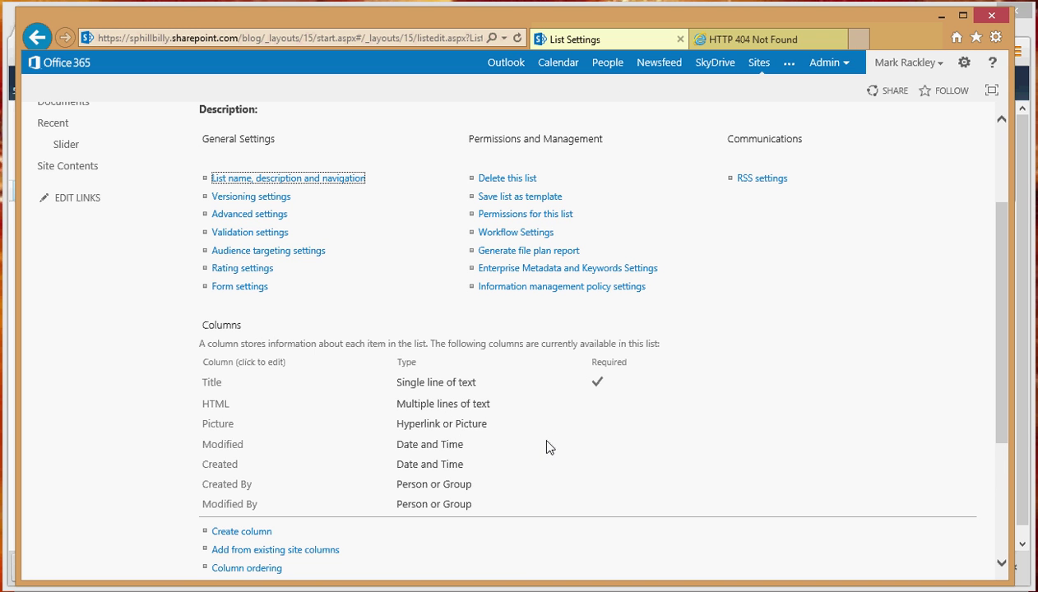
scroll(609, 446, up, 3)
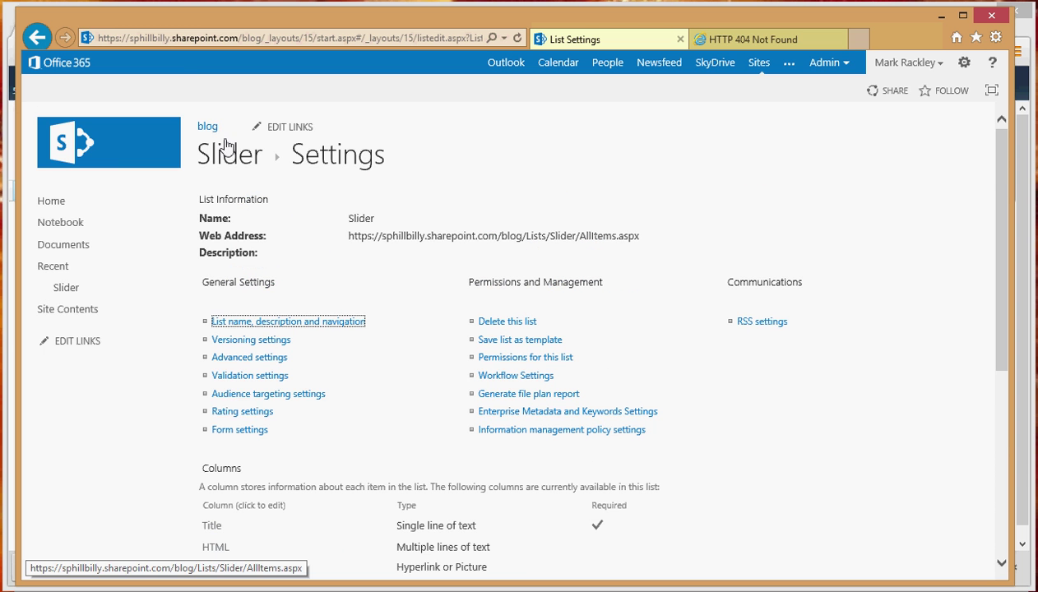
scroll(247, 370, down, 3)
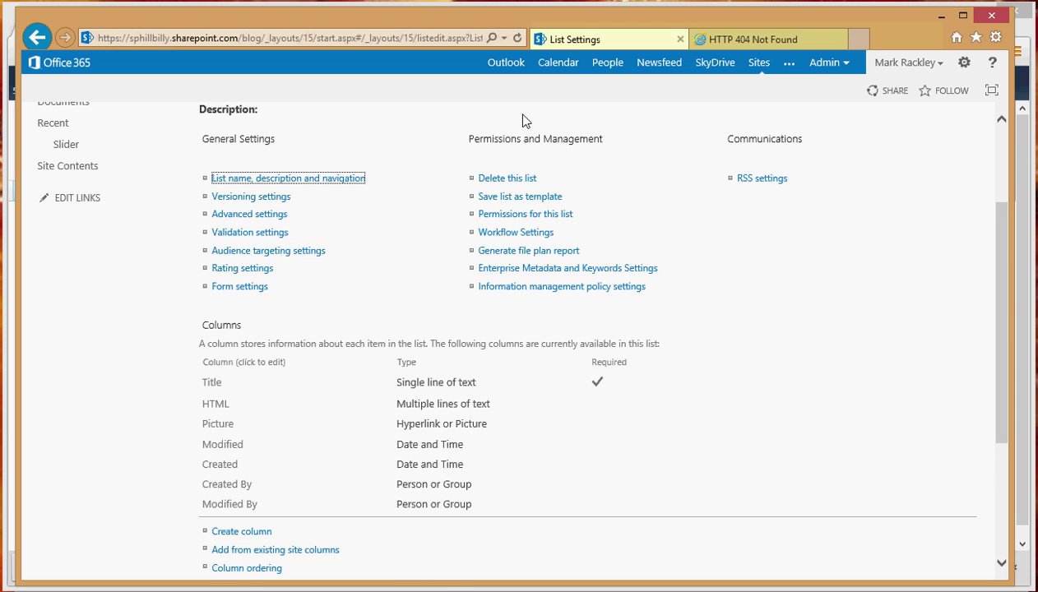
scroll(521, 120, up, 3)
Return to the Slider list and look through the HTML and Picture content of its slide items
click(218, 158)
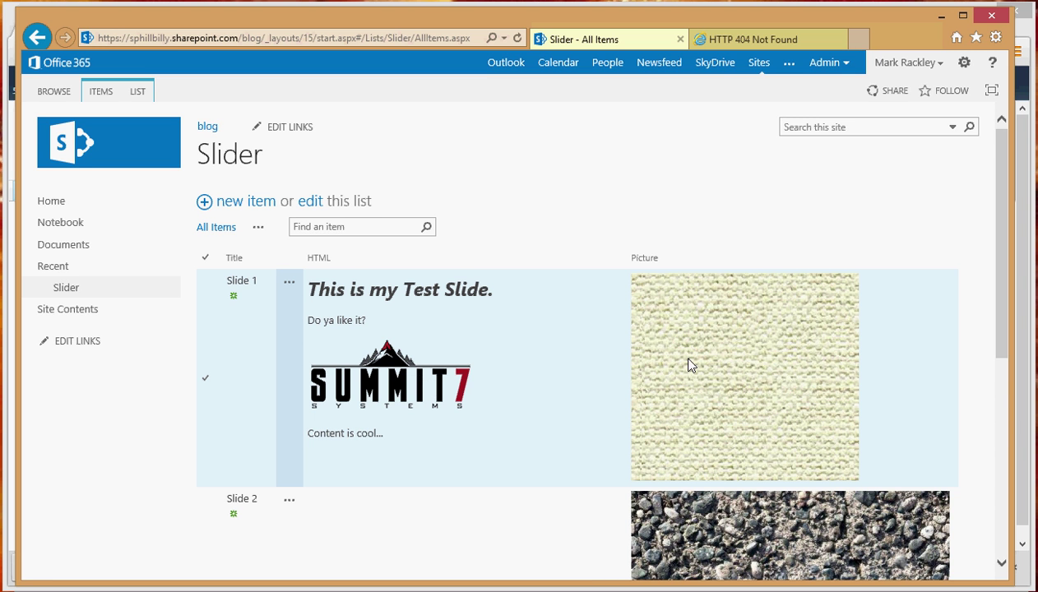
scroll(691, 365, down, 1)
scroll(691, 365, down, 4)
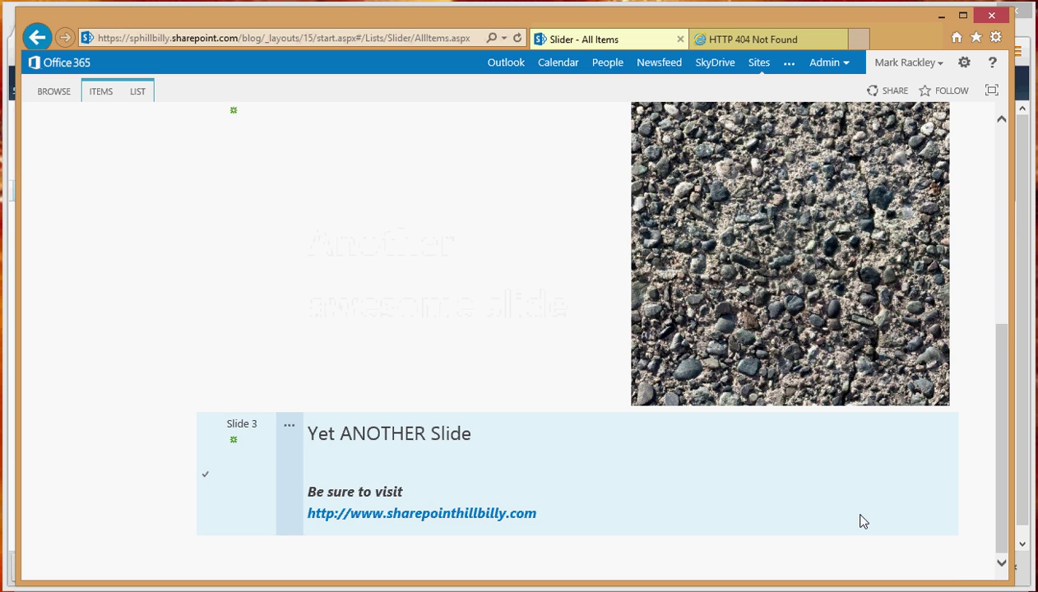
scroll(861, 520, up, 5)
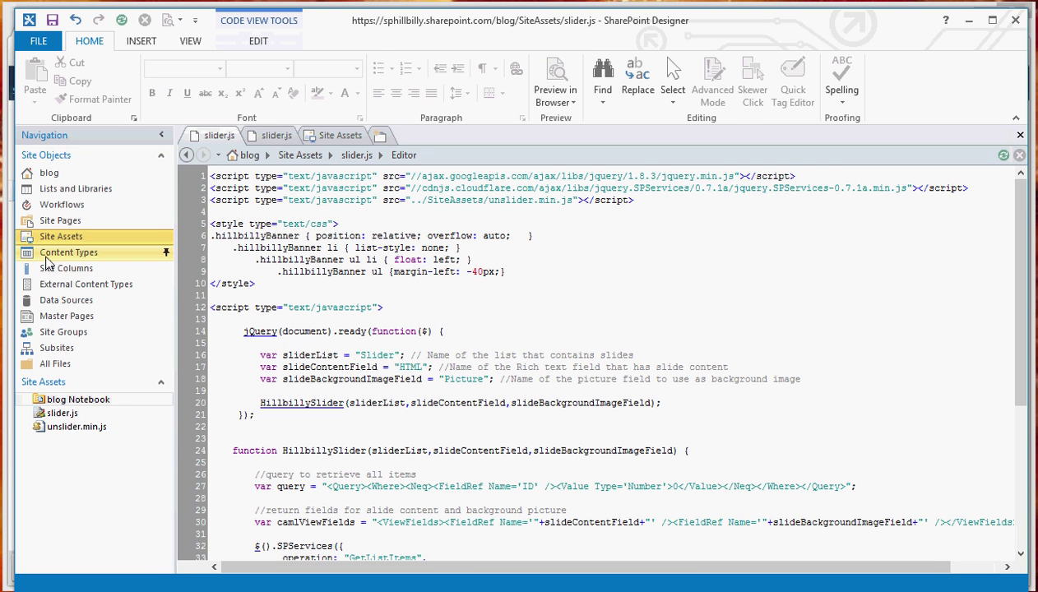
Switch to SharePoint Designer, look at the files in Site Assets and bring slider.js back up in the editor
click(74, 236)
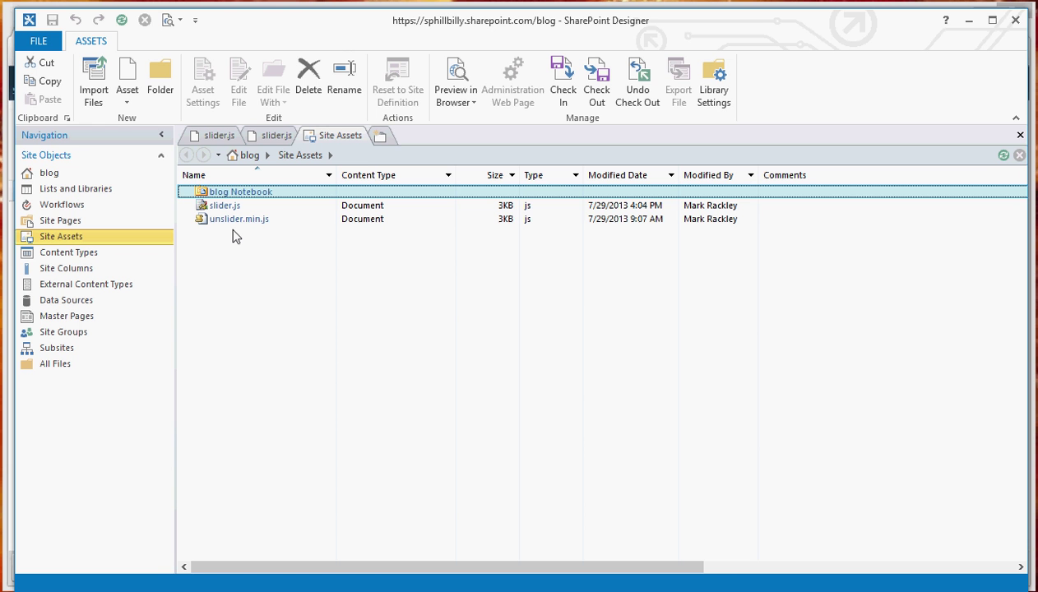
click(272, 140)
click(218, 140)
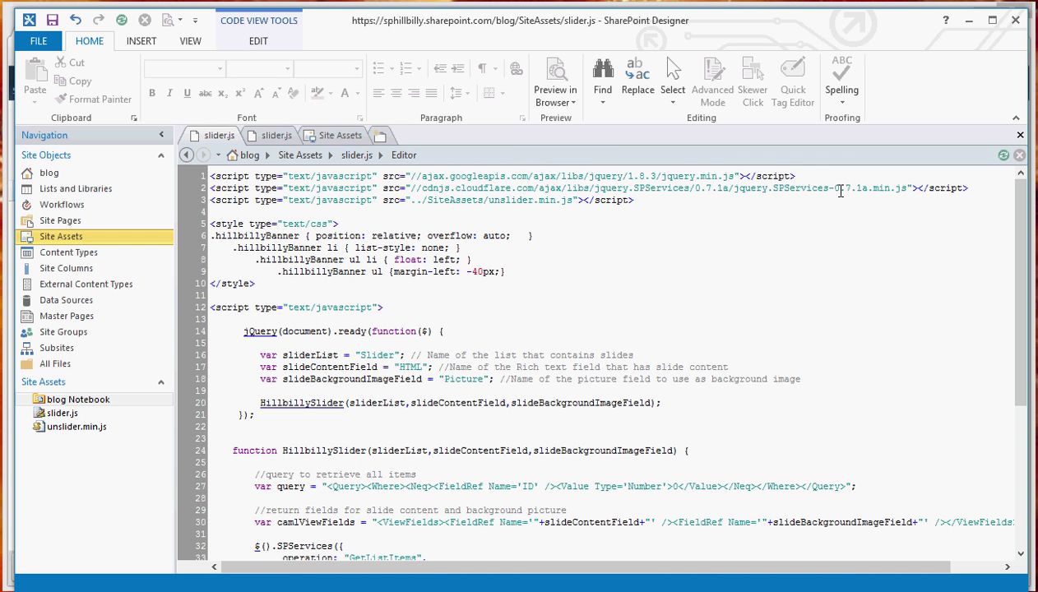
Examine the sliderList, slideContentField and slideBackgroundImageField variables in slider.js and the list and field names assigned to them
scroll(749, 333, down, 2)
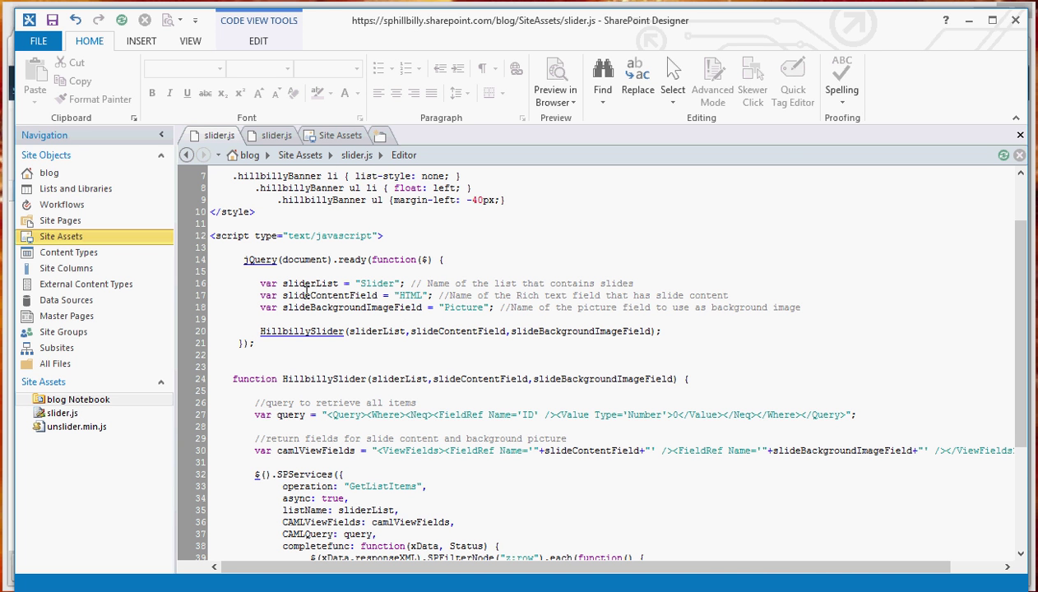
double_click(374, 283)
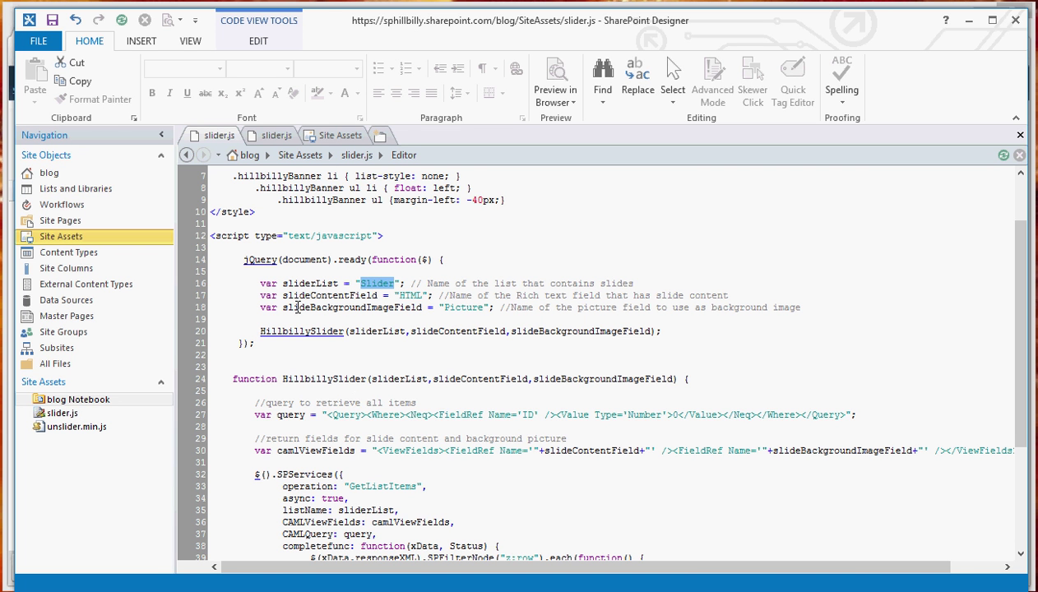
double_click(298, 298)
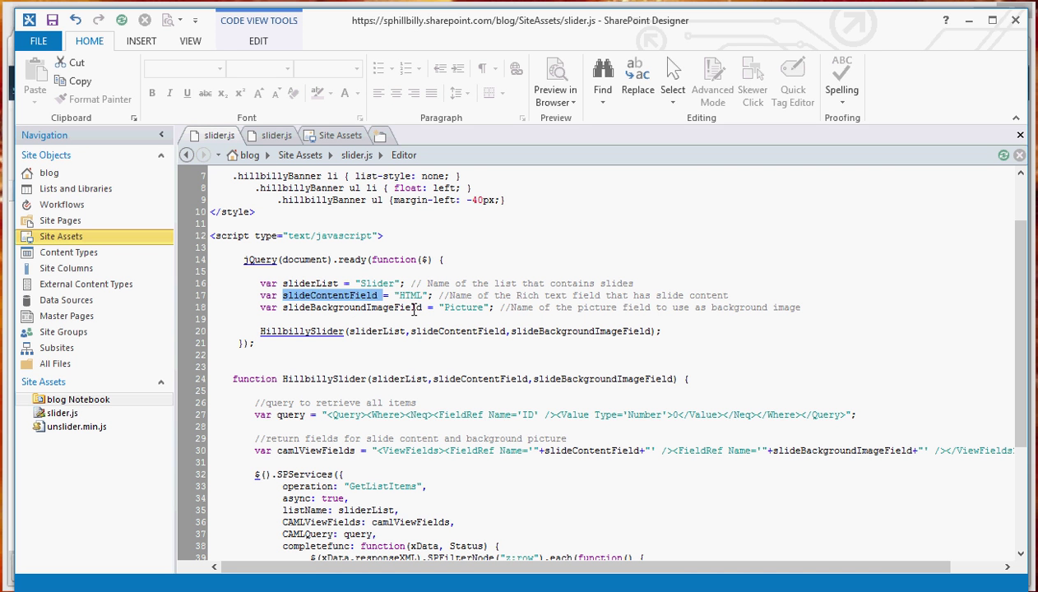
click(406, 296)
double_click(407, 295)
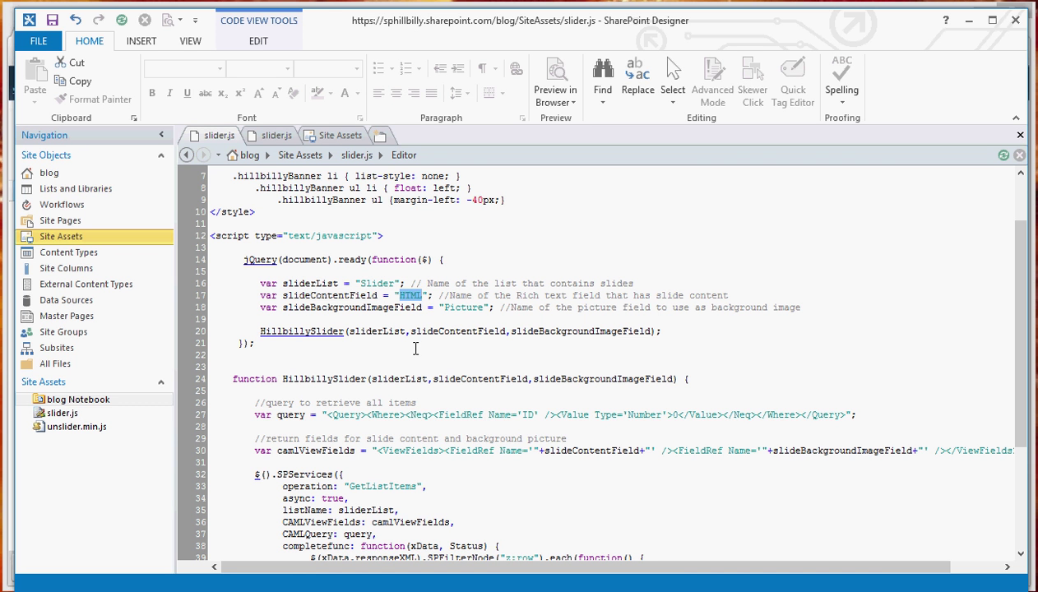
double_click(313, 307)
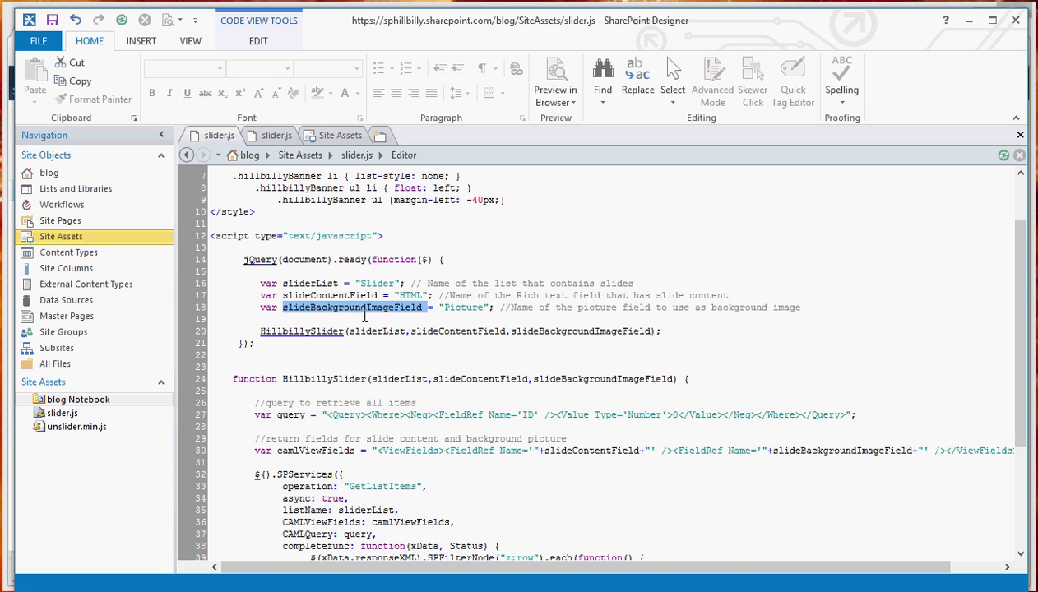
double_click(378, 283)
double_click(409, 295)
double_click(457, 296)
double_click(462, 307)
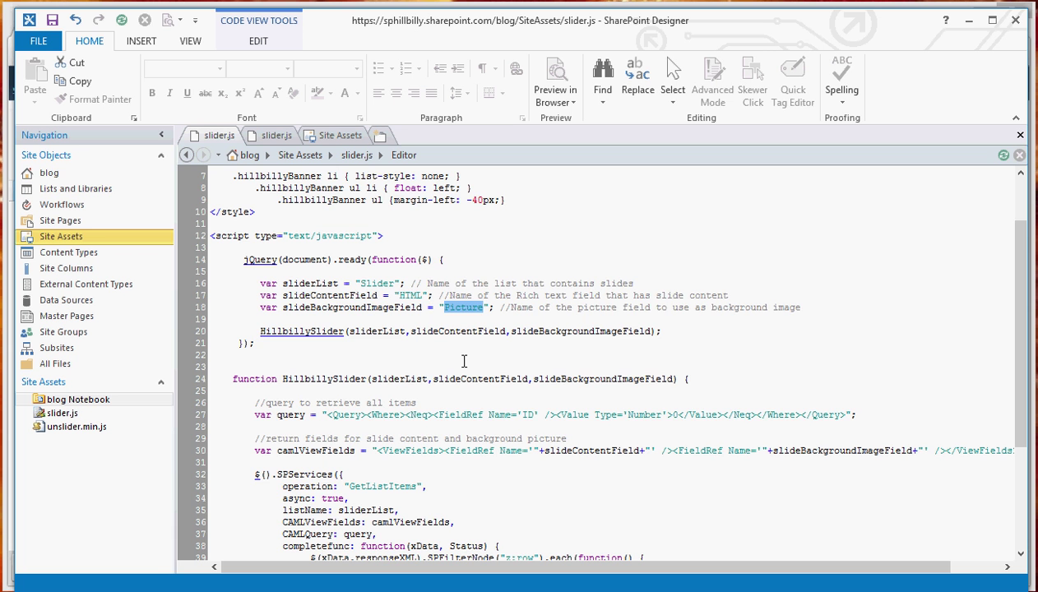
Read through the HillbillySlider function and the slide container markup in slider.js
scroll(464, 361, down, 2)
scroll(461, 345, down, 2)
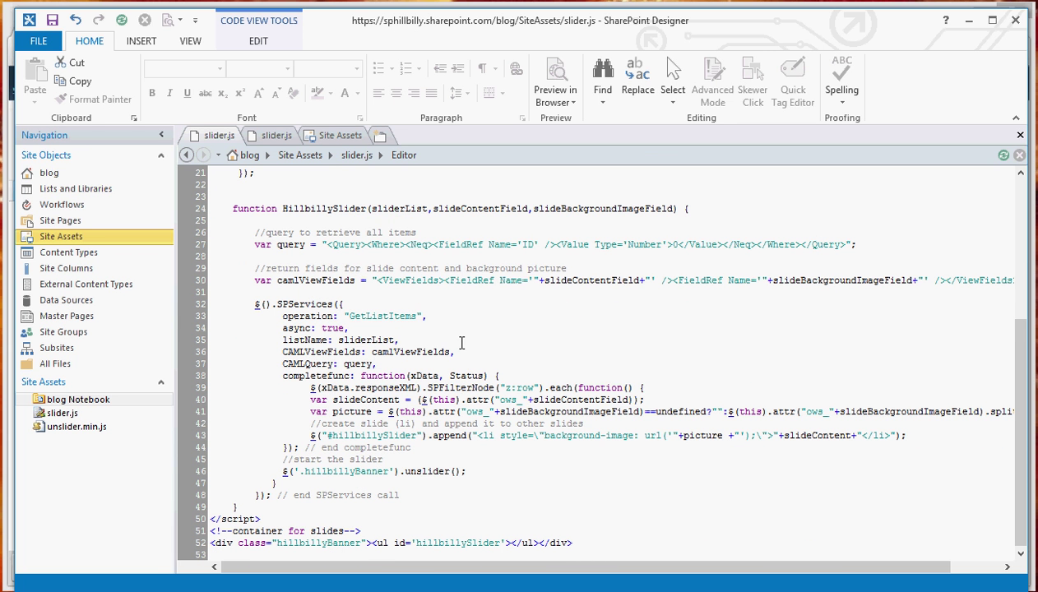
scroll(461, 344, up, 6)
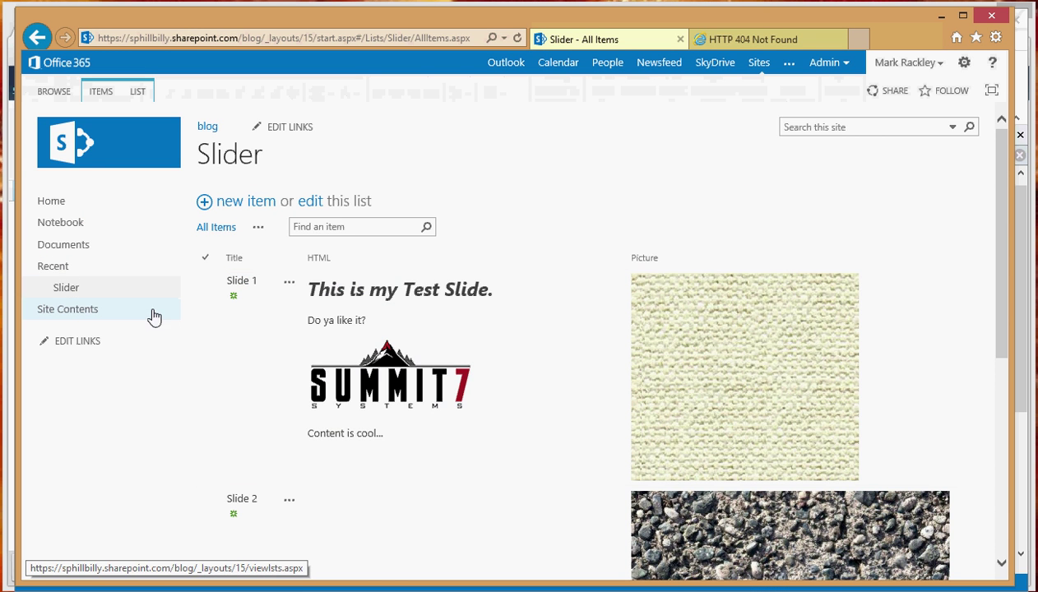
Switch to the SharePoint site in the browser and start a new Web Part Page from the Site Pages library
click(82, 311)
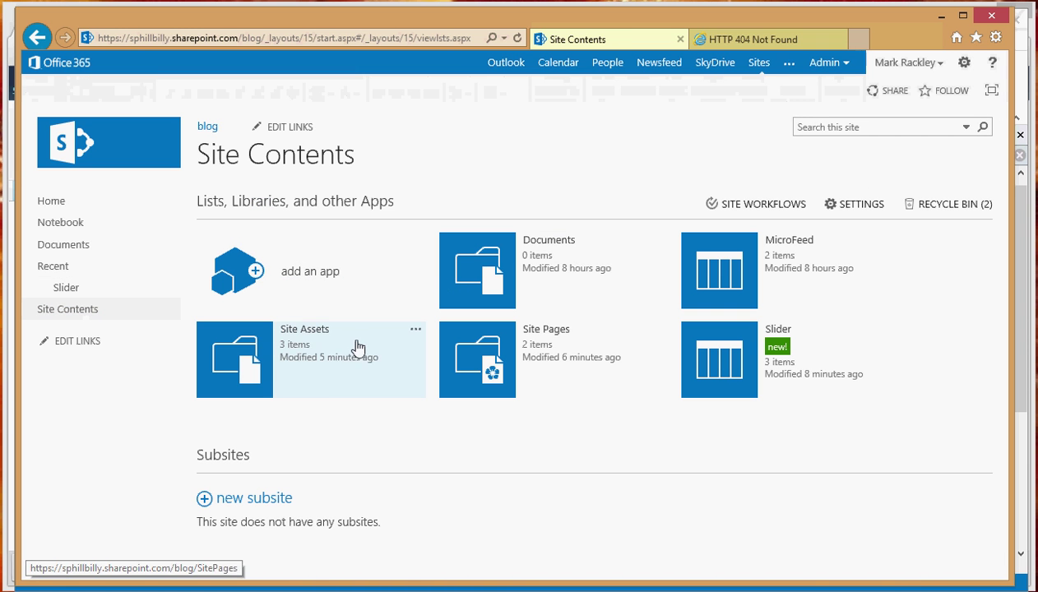
click(471, 349)
click(101, 92)
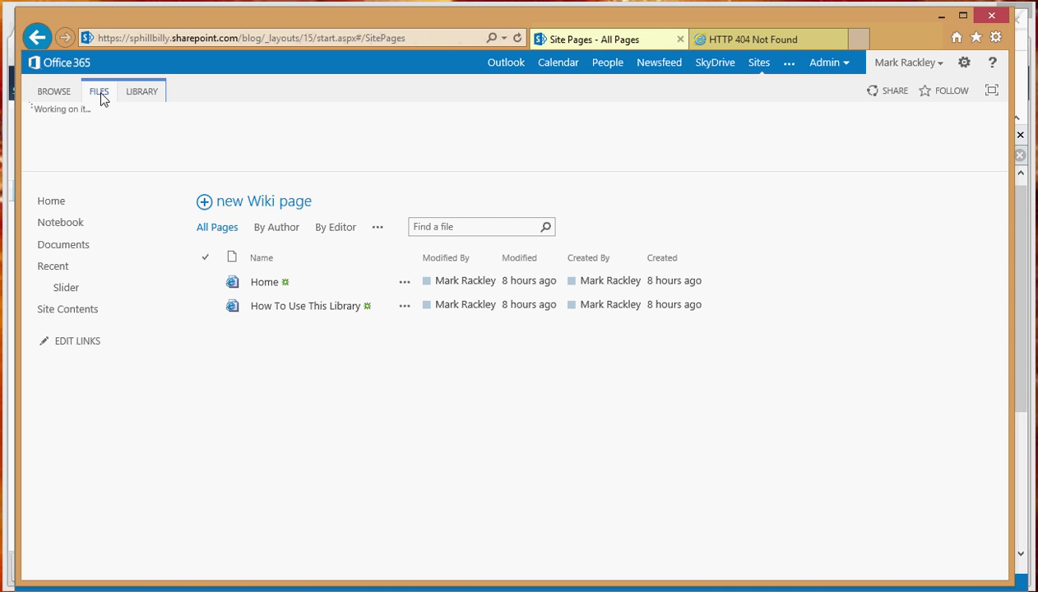
click(62, 154)
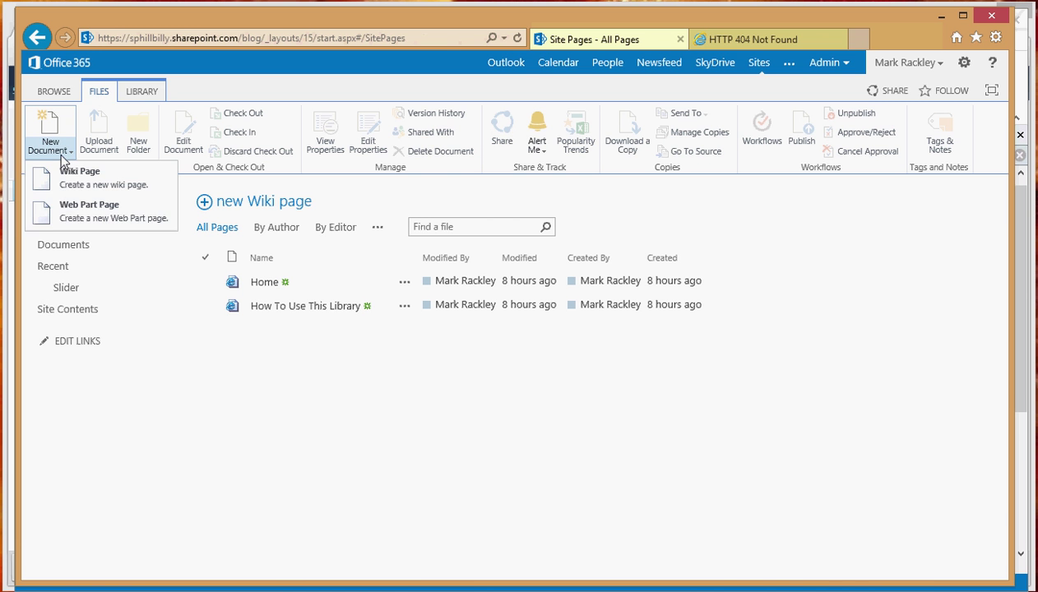
click(99, 210)
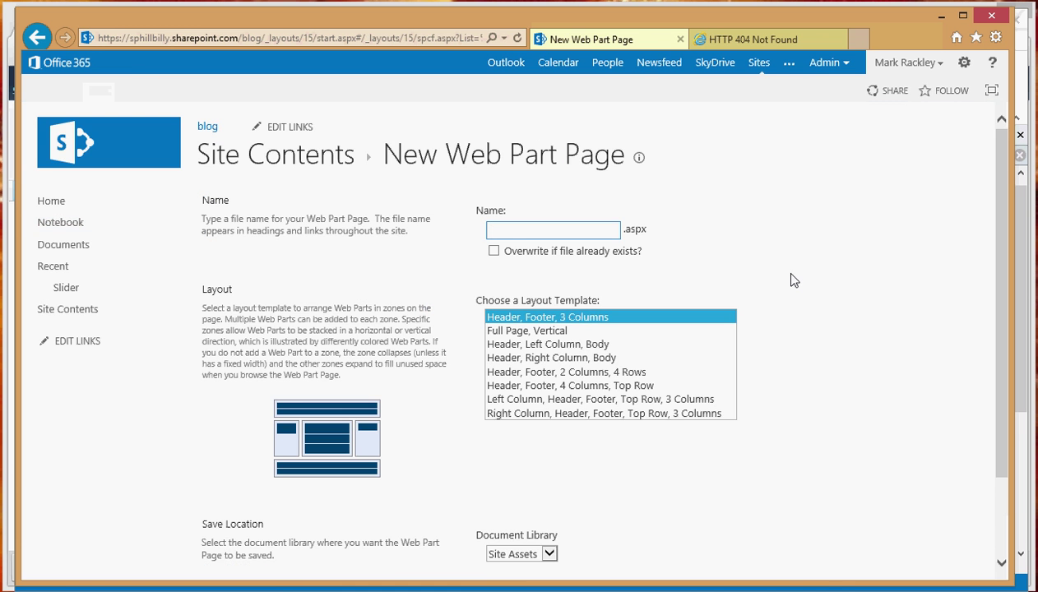
Create the page as slider.aspx in the Site Pages library, with overwriting of an existing file enabled
text(slider)
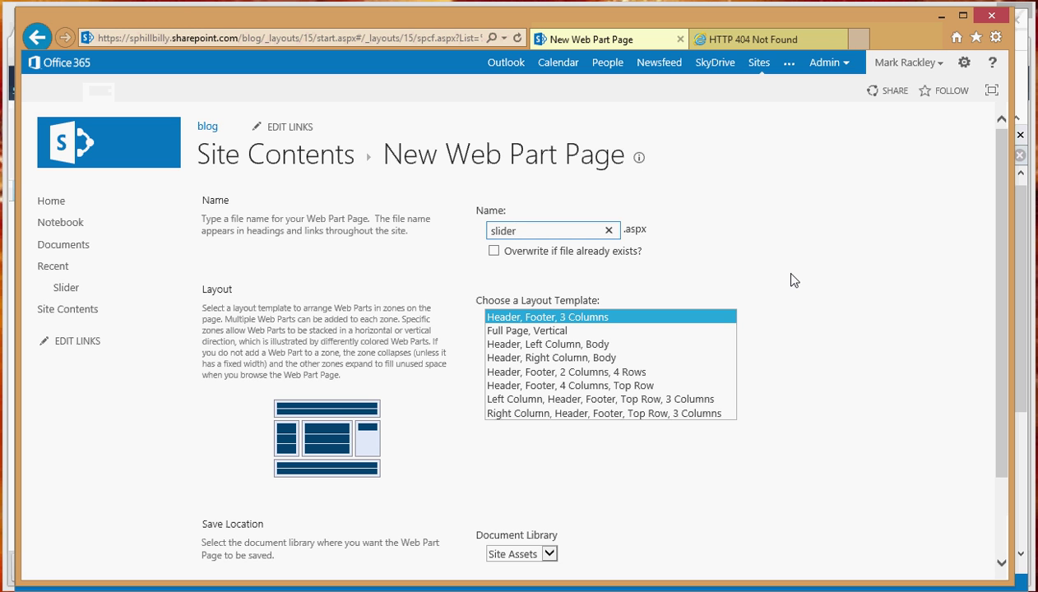
click(493, 250)
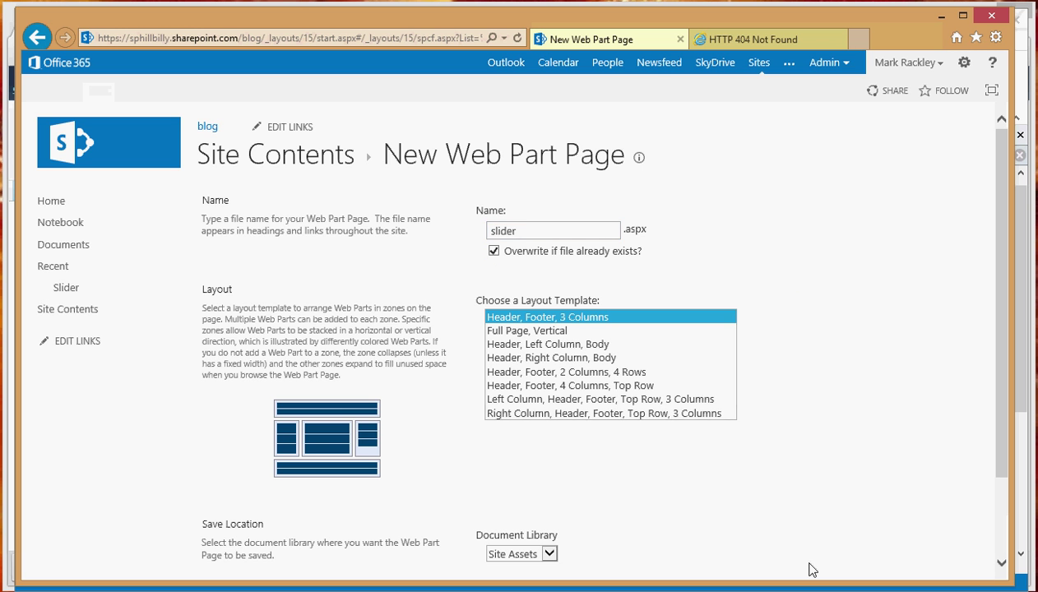
scroll(792, 493, down, 3)
click(516, 451)
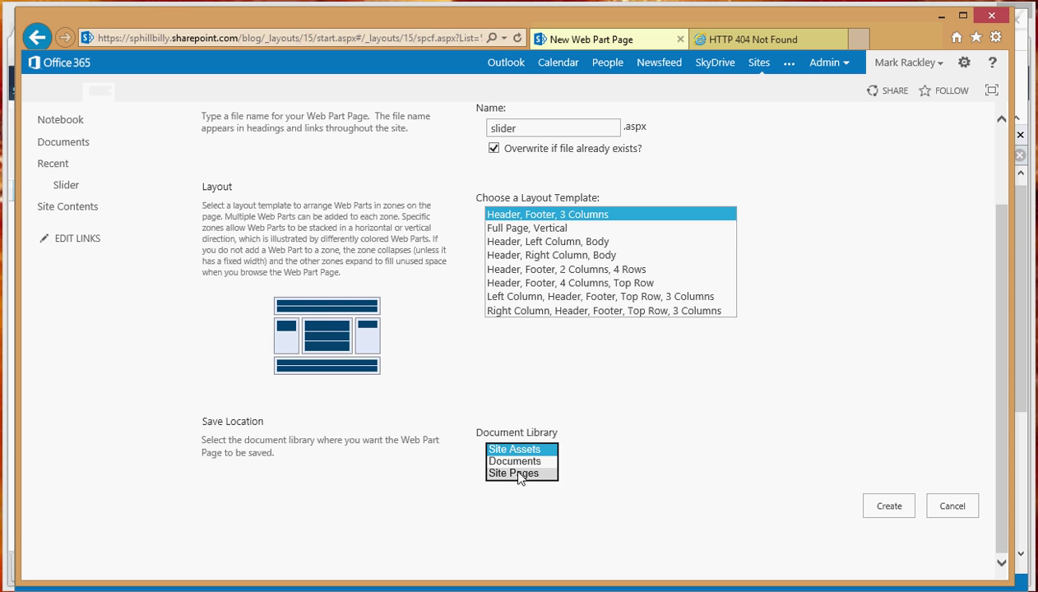
click(518, 475)
click(879, 506)
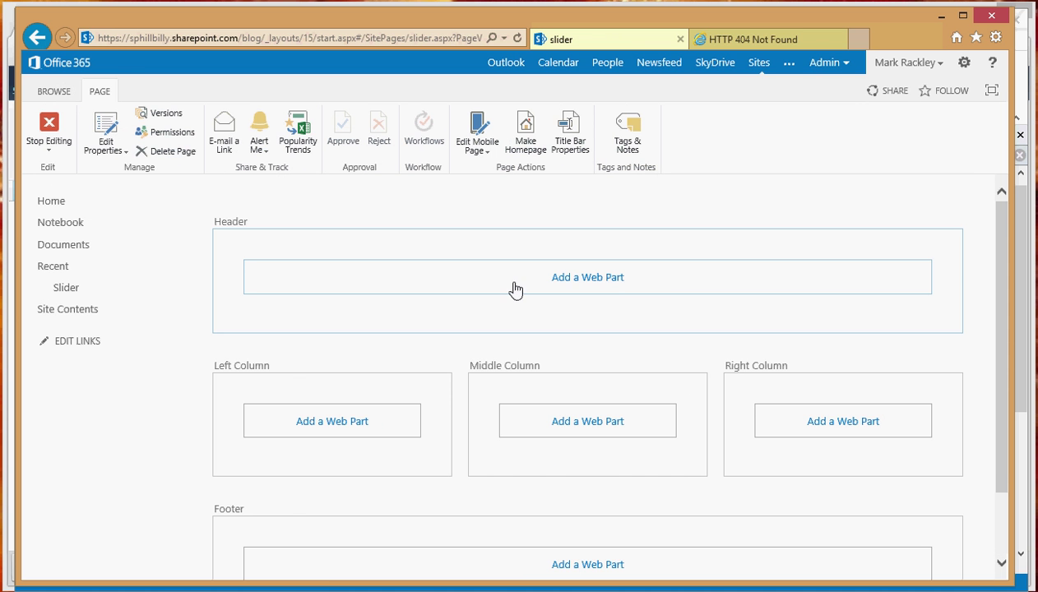
Add a Content Editor web part from the Media and Content category to the page's Header zone
click(612, 289)
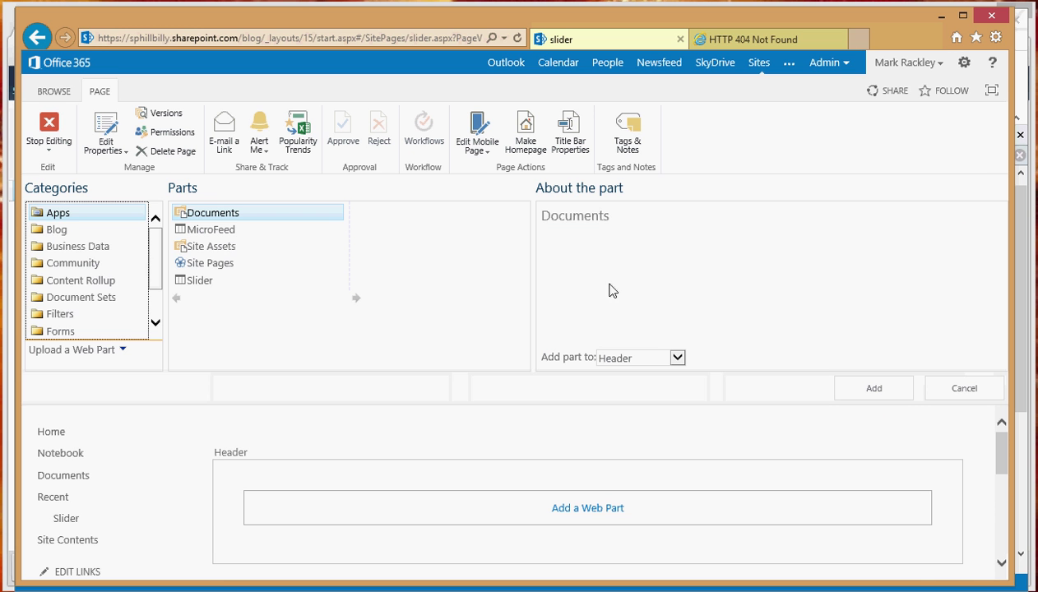
scroll(148, 308, down, 1)
click(120, 305)
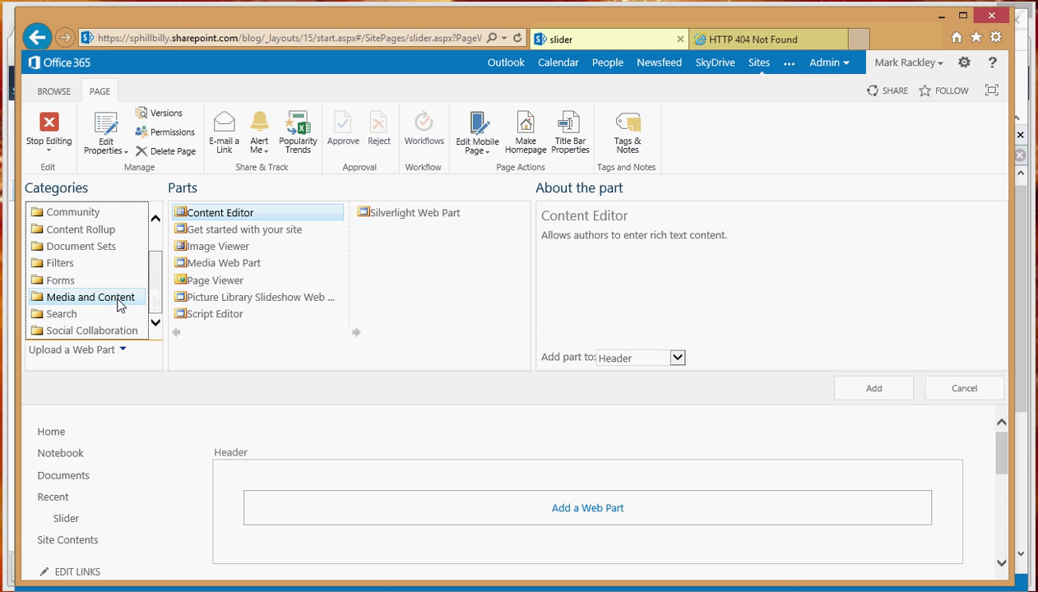
click(219, 215)
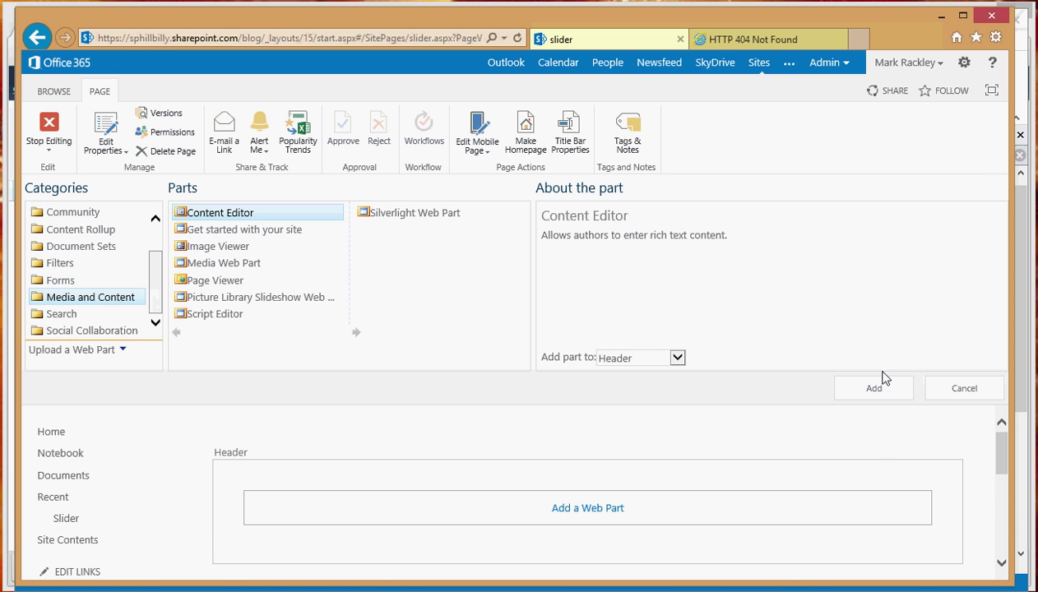
click(863, 393)
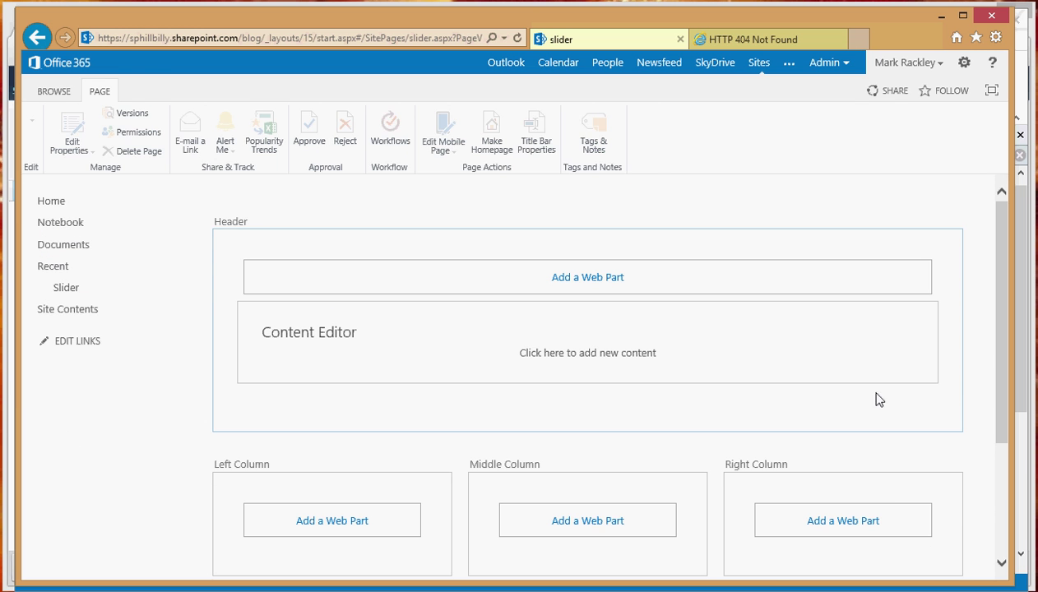
Link the Content Editor web part to ../SiteAssets/slider.js, apply the setting, and stop editing the page
click(890, 334)
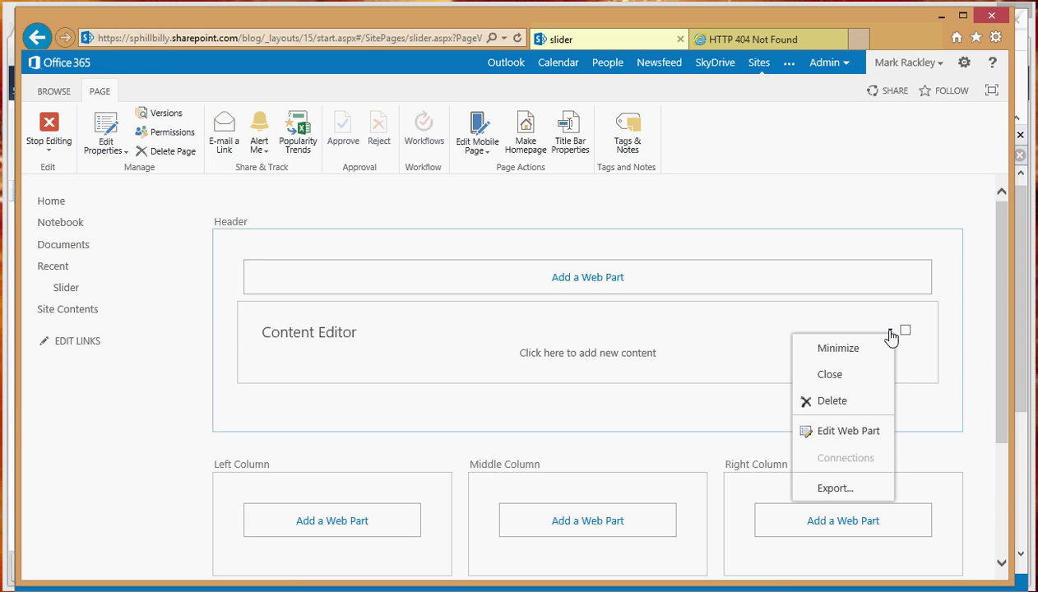
click(835, 431)
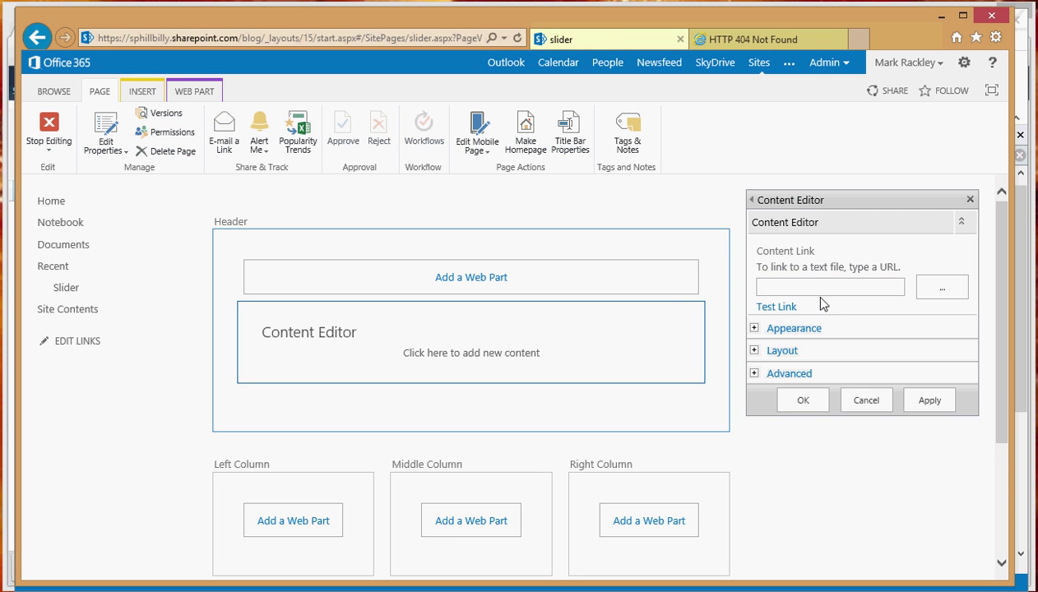
text(../SietA)
key(BackSpace)
text(teAssets/slider.js)
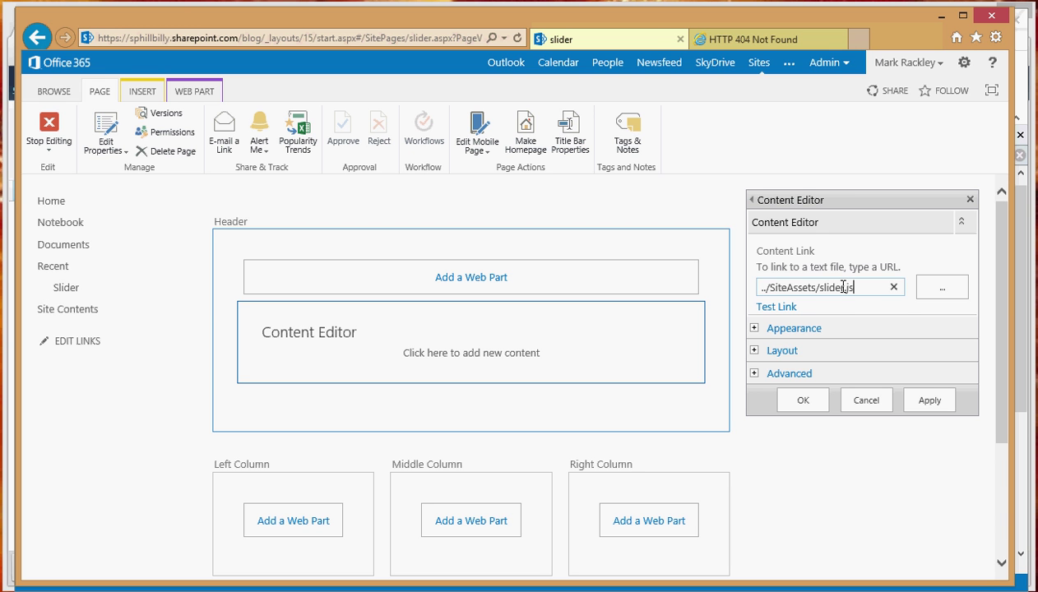
click(933, 399)
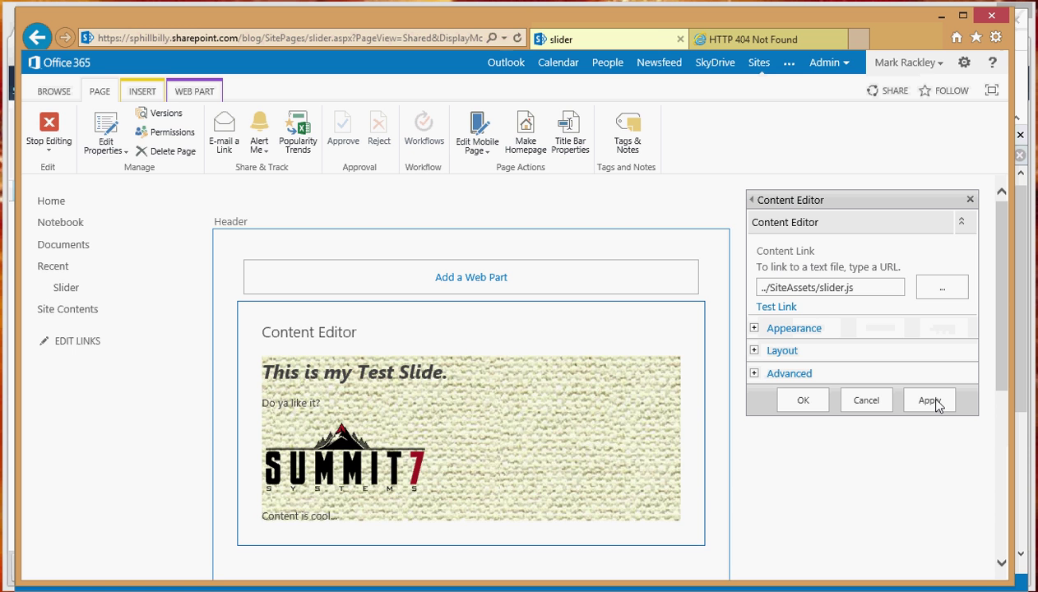
click(47, 135)
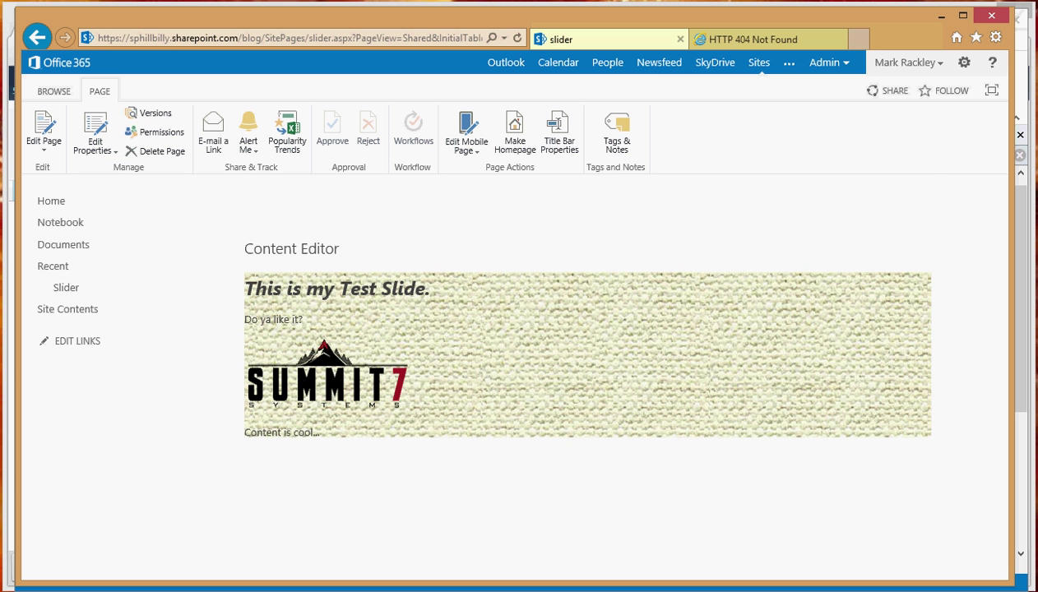
Shrink the browser window and reload the page to check how the slider fits the smaller width
drag(1008, 588, 648, 536)
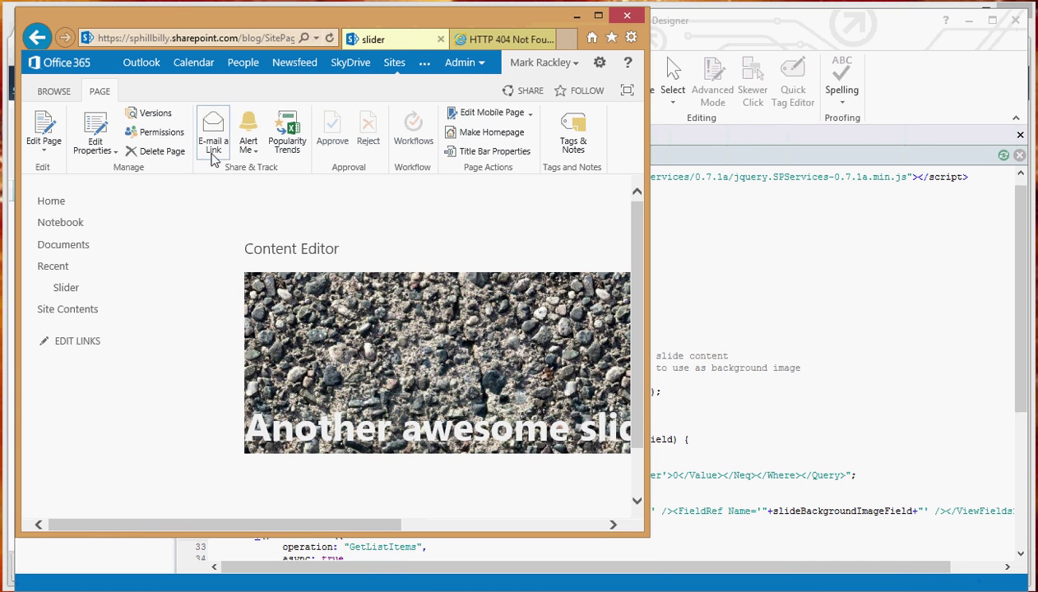
click(251, 39)
key(End)
key(Return)
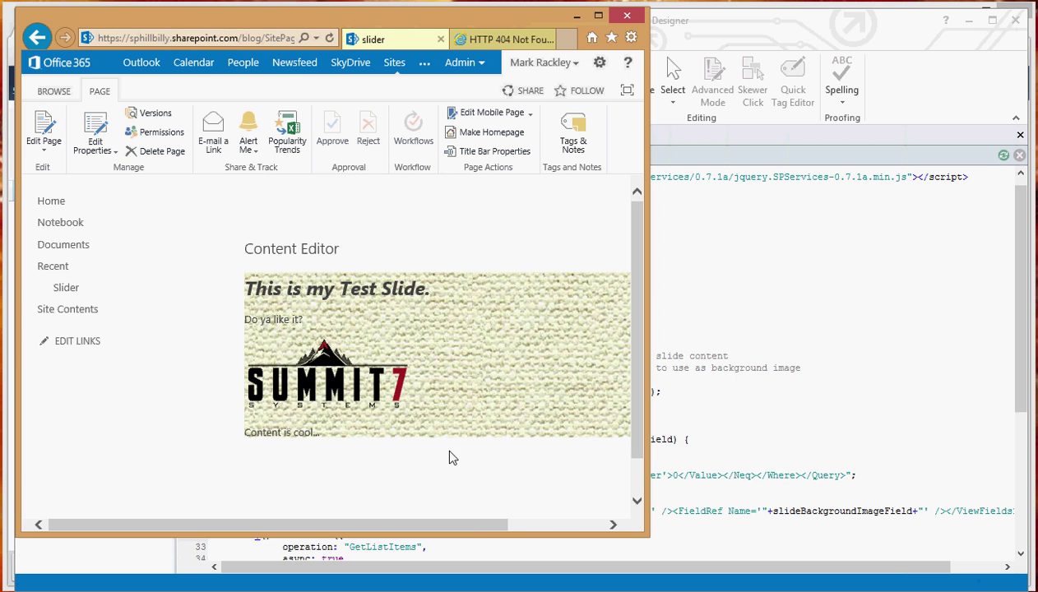
drag(466, 525, 547, 533)
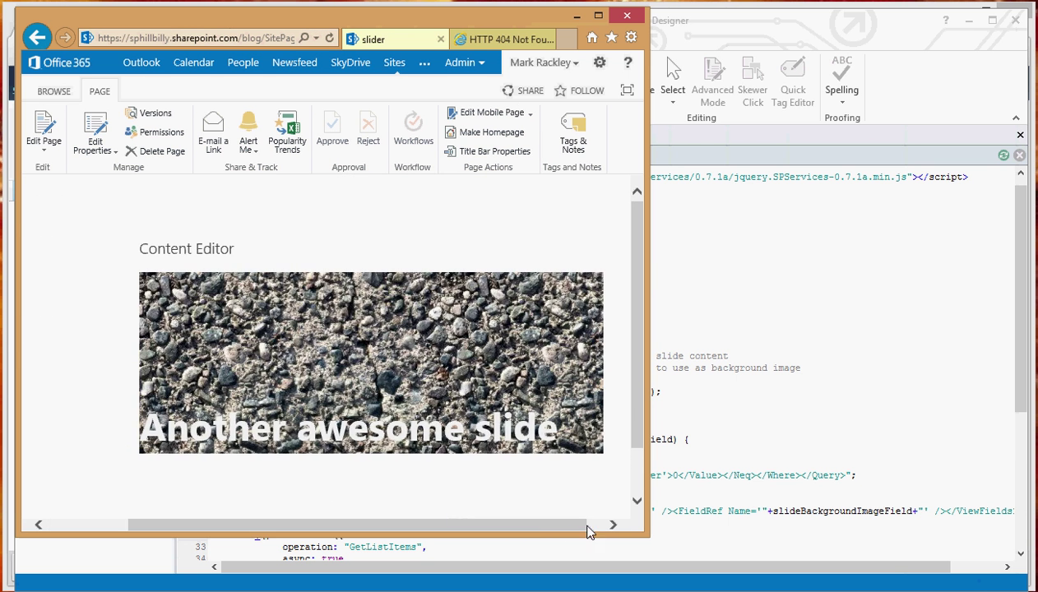
Widen the browser window again and reload the page to check the slider at the larger width
drag(647, 523, 1035, 525)
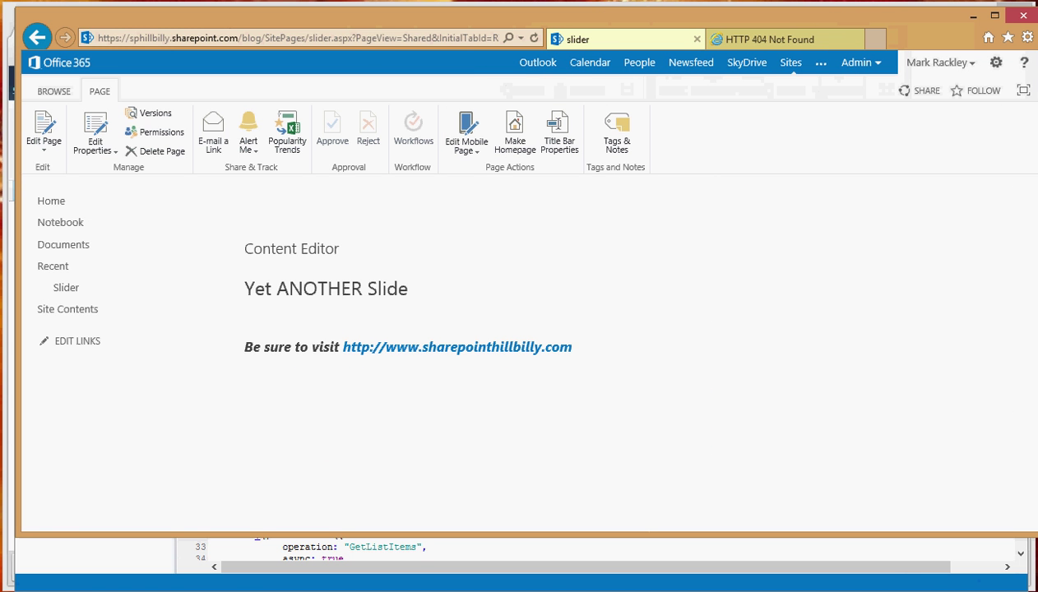
click(395, 37)
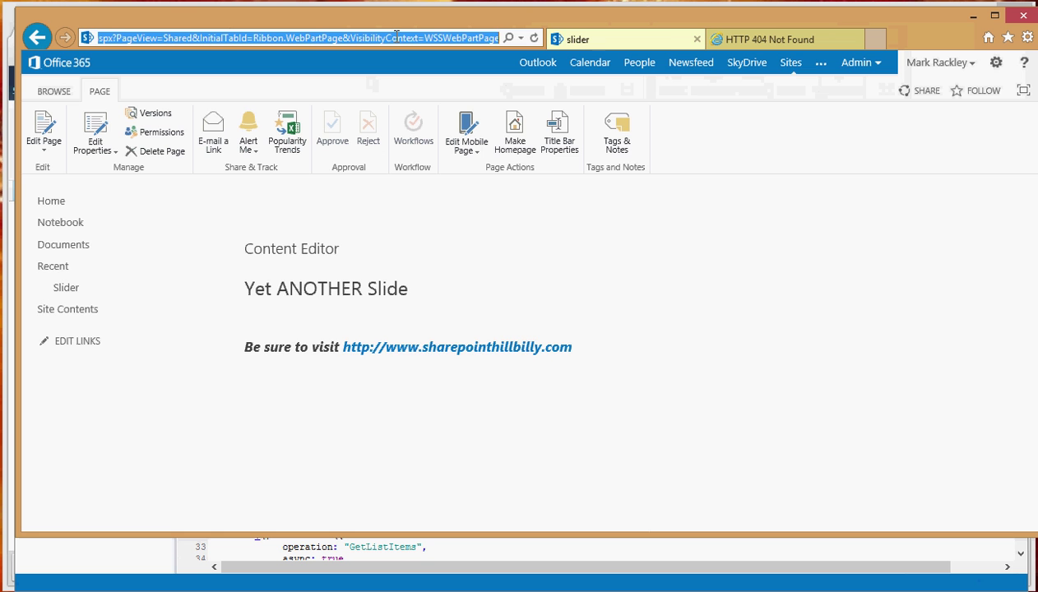
key(Return)
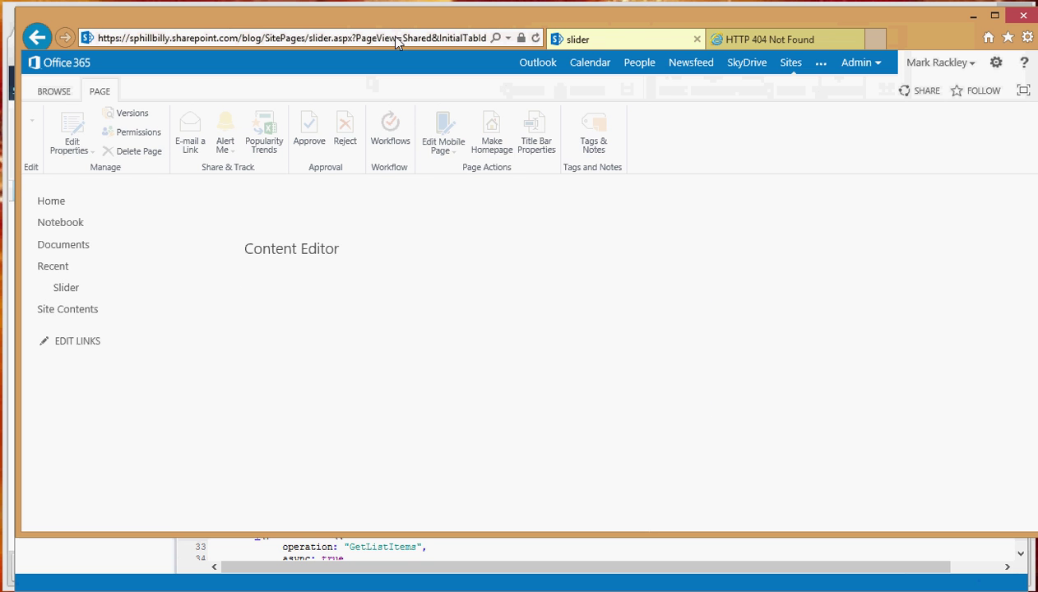